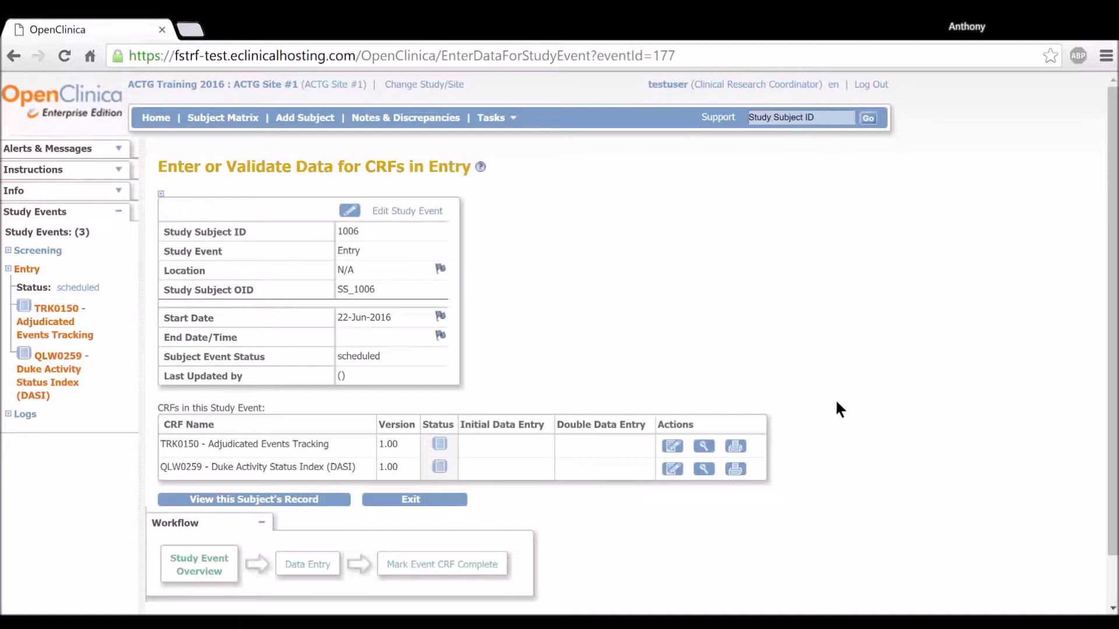
Start data entry for the QLW0259 DASI form and save Section A with visit date 22-Jun-2016 and questionnaire completed set to Yes.
{"action": "left_click", "coordinate": [673, 473]}
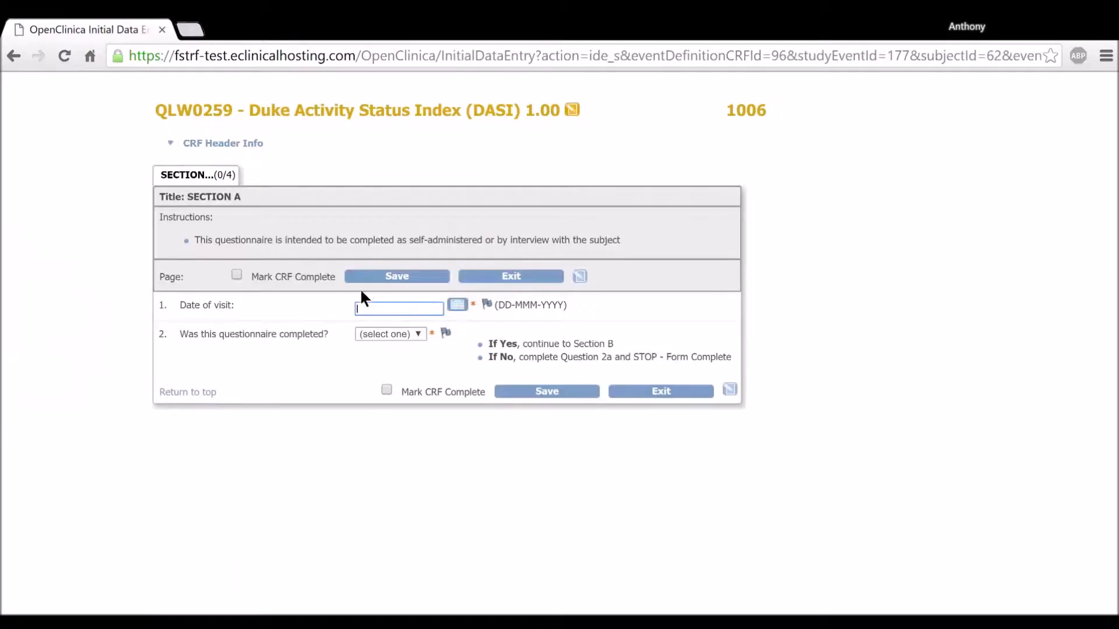
{"action": "left_click", "coordinate": [457, 305]}
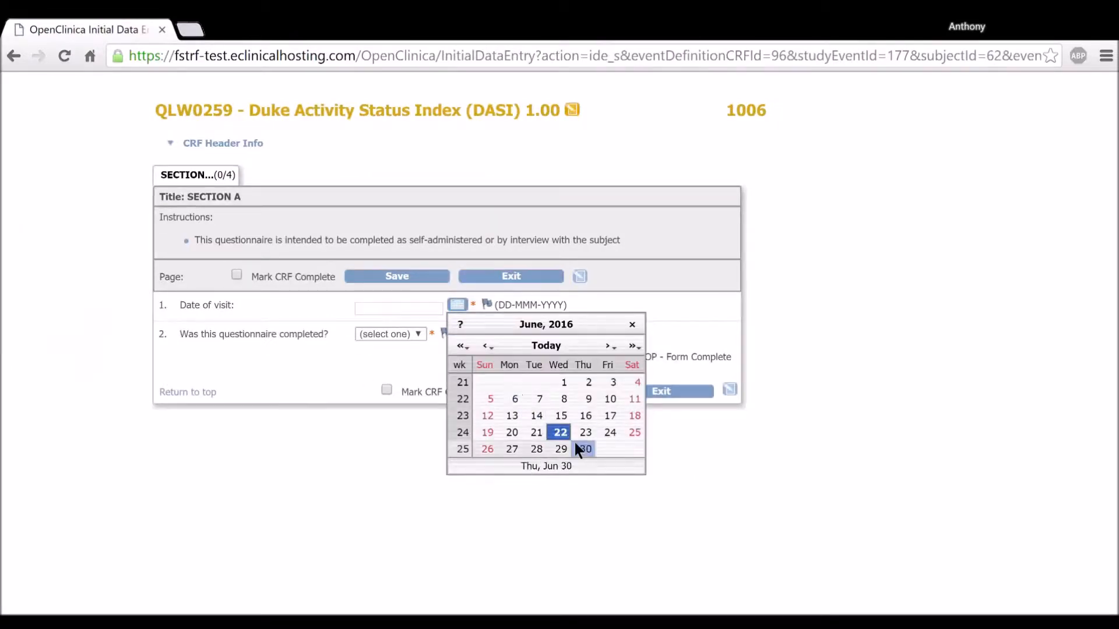
{"action": "left_click", "coordinate": [553, 432]}
{"action": "left_click", "coordinate": [379, 334]}
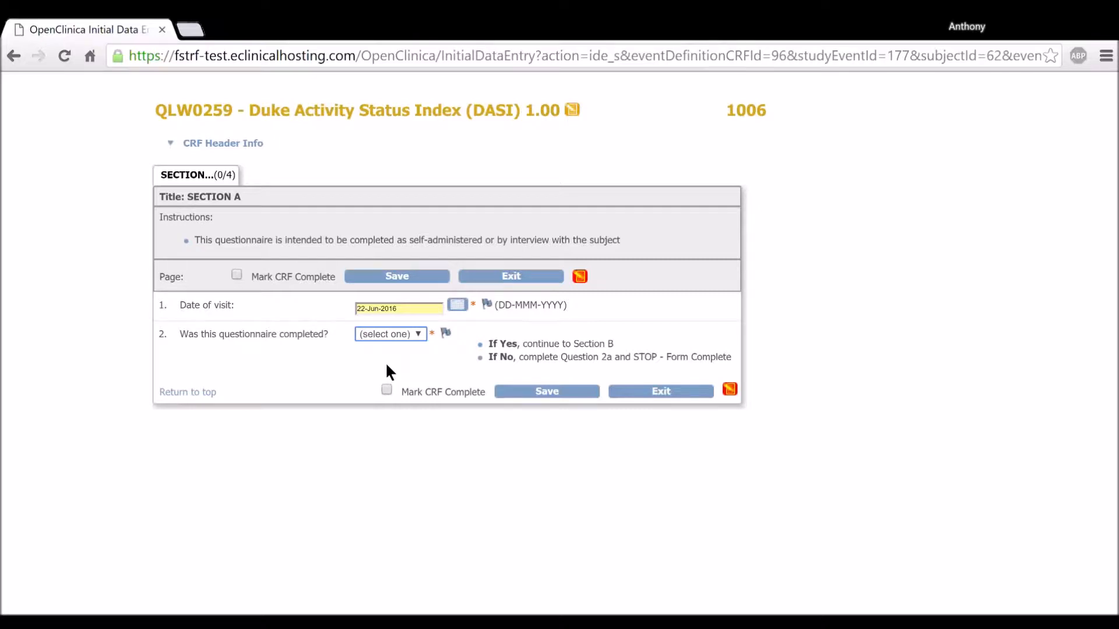
{"action": "left_click", "coordinate": [387, 366]}
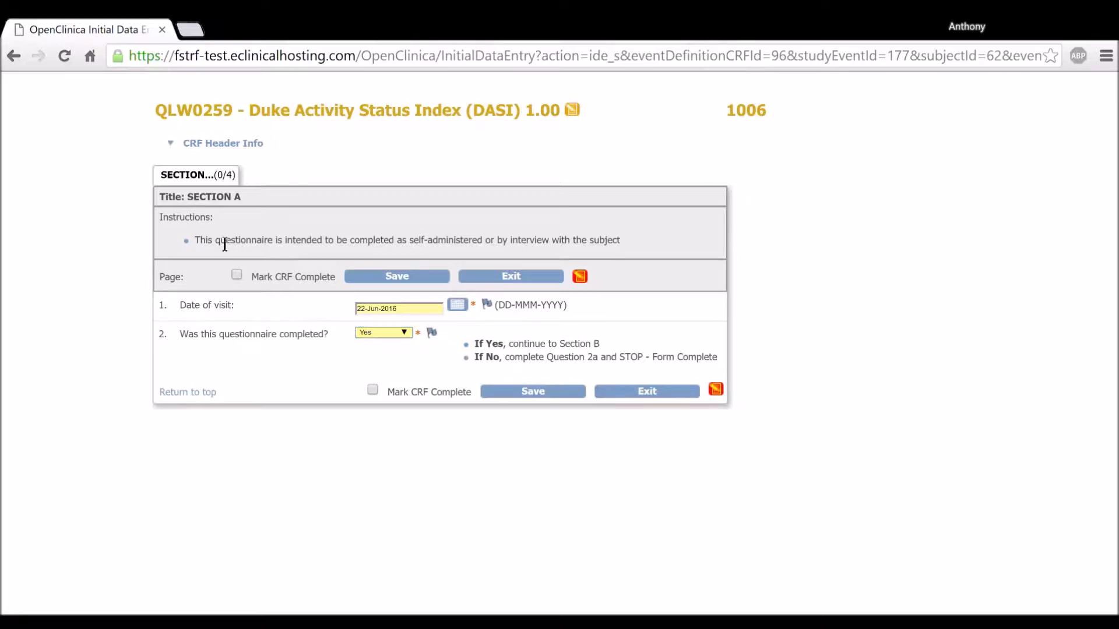
{"action": "left_click_drag", "start_coordinate": [196, 242], "coordinate": [625, 252]}
{"action": "left_click", "coordinate": [585, 234]}
{"action": "left_click", "coordinate": [562, 390]}
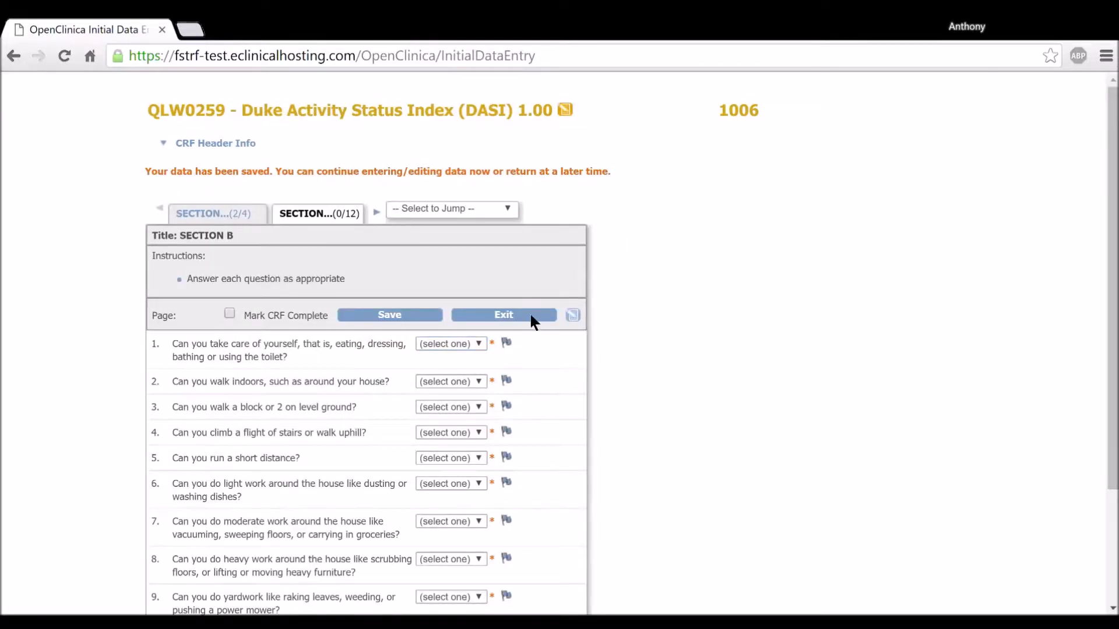
Answer Yes to questions 1 through 5 in Section B of the questionnaire.
{"action": "scroll", "coordinate": [506, 319], "scroll_direction": "down", "scroll_amount": 3}
{"action": "scroll", "coordinate": [501, 324], "scroll_direction": "up", "scroll_amount": 3}
{"action": "scroll", "coordinate": [639, 341], "scroll_direction": "down", "scroll_amount": 3}
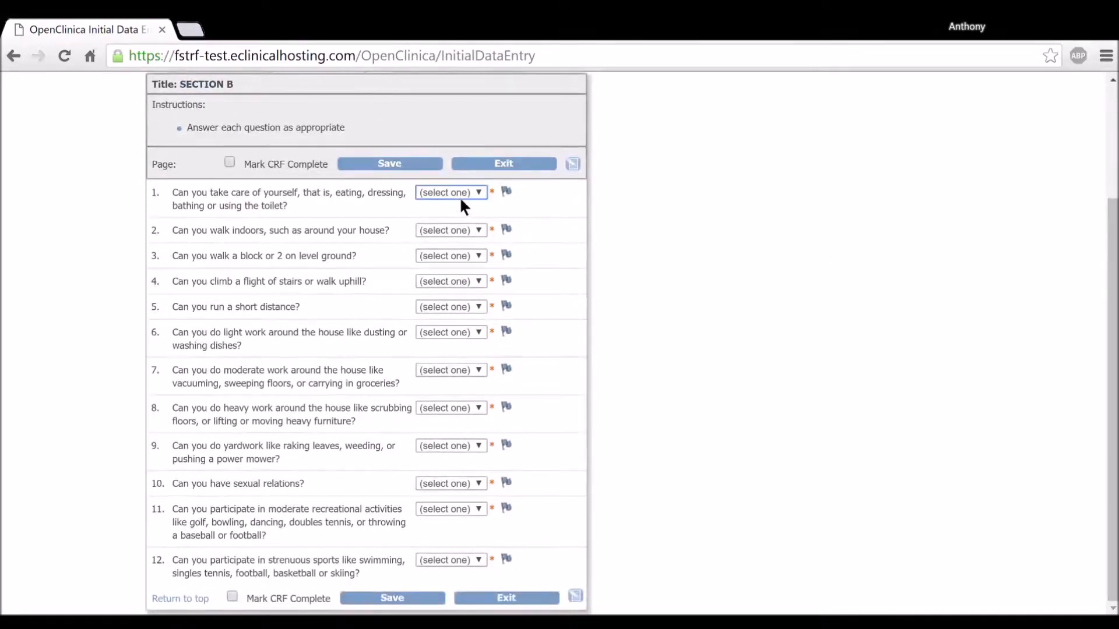
{"action": "key", "text": "y"}
{"action": "key", "text": "Tab"}
{"action": "key", "text": "y"}
{"action": "key", "text": "Tab"}
{"action": "key", "text": "y"}
{"action": "key", "text": "Tab"}
{"action": "key", "text": "y"}
{"action": "key", "text": "Tab"}
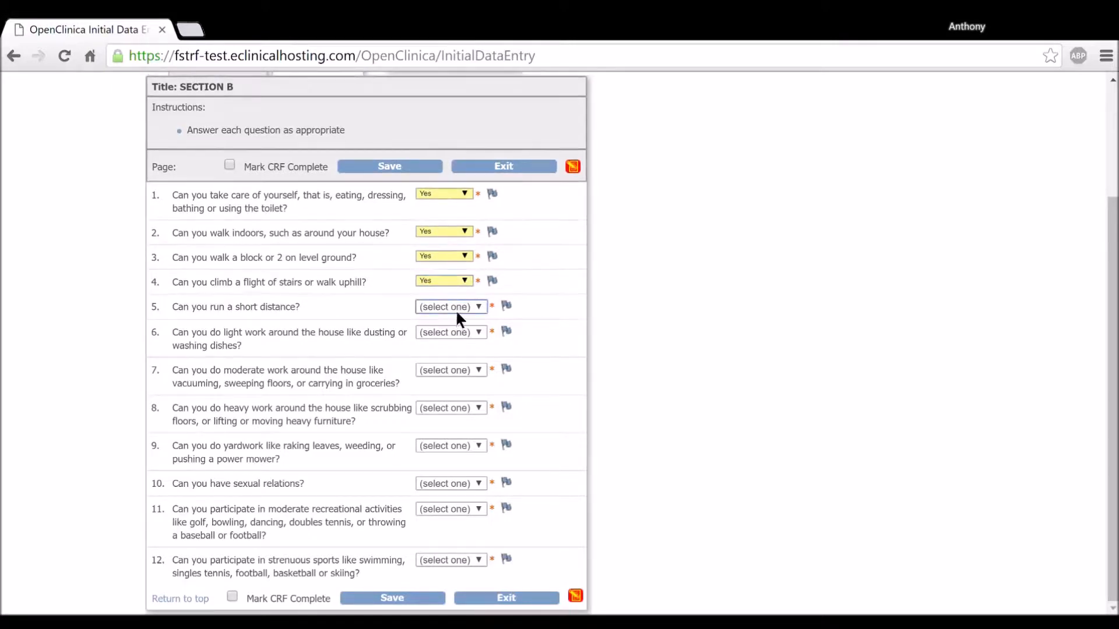
{"action": "key", "text": "y"}
{"action": "key", "text": "Tab"}
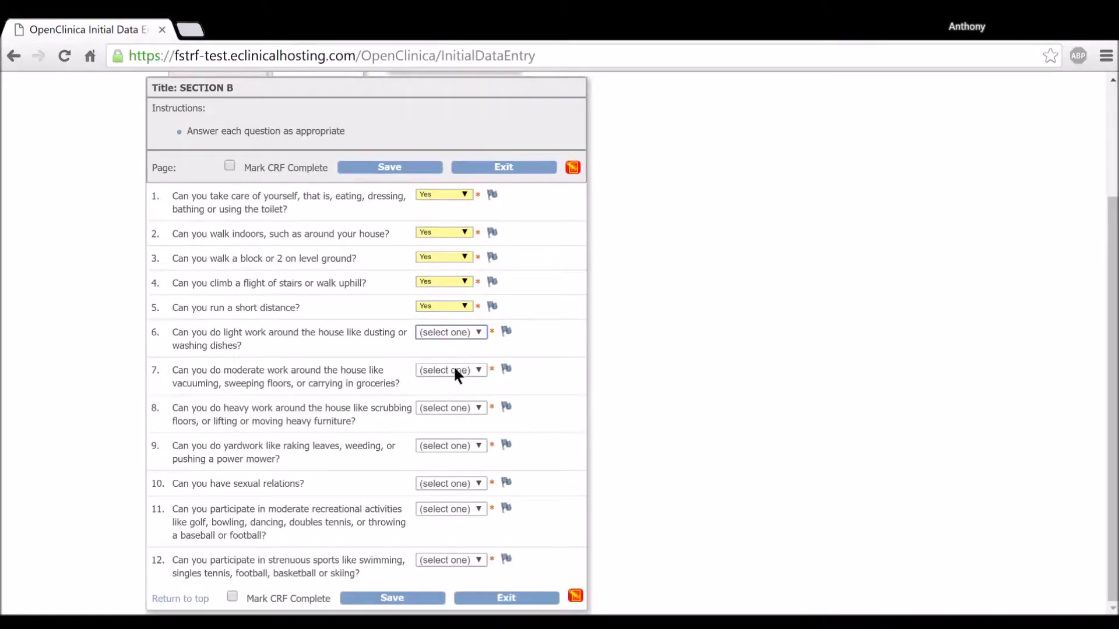
Skip question 6 and answer Yes to questions 7 through 12 in Section B.
{"action": "left_click", "coordinate": [616, 342]}
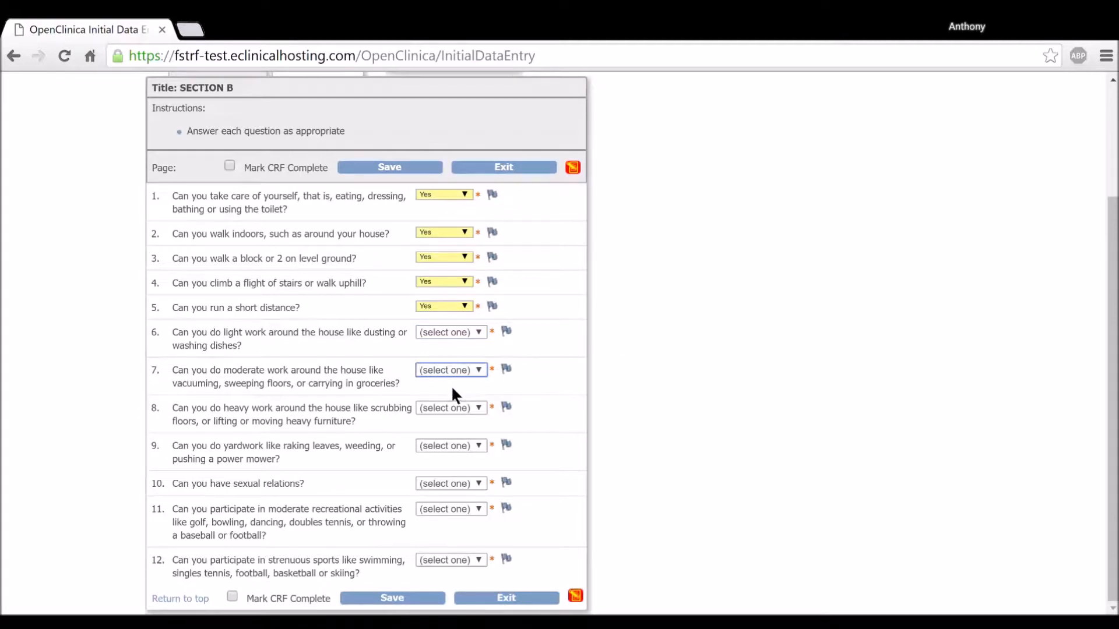
{"action": "key", "text": "y"}
{"action": "key", "text": "Tab"}
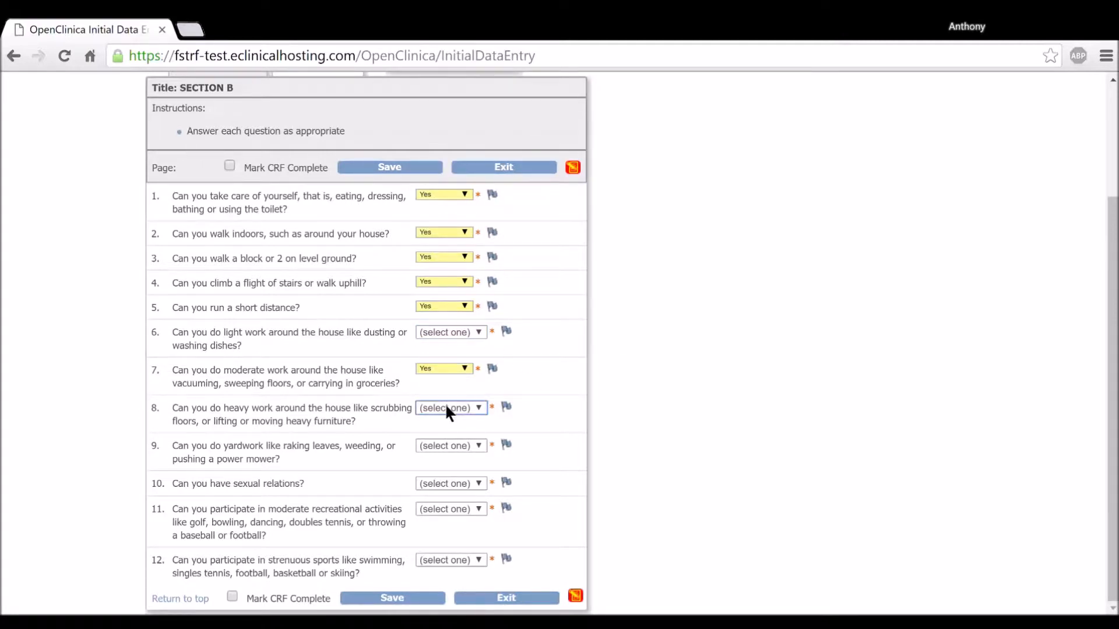
{"action": "key", "text": "y"}
{"action": "key", "text": "Tab"}
{"action": "key", "text": "y"}
{"action": "key", "text": "Tab"}
{"action": "key", "text": "y"}
{"action": "key", "text": "Tab"}
{"action": "key", "text": "y"}
{"action": "key", "text": "Tab"}
{"action": "key", "text": "y"}
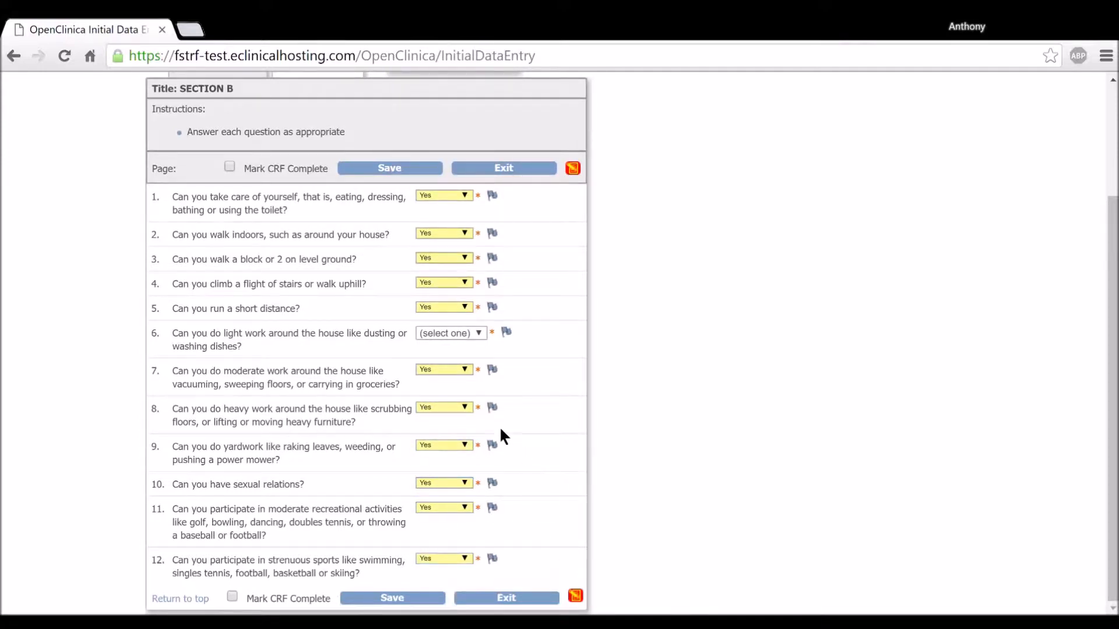
Mark the CRF as complete and try to save Section B with question 6 left blank.
{"action": "scroll", "coordinate": [464, 402], "scroll_direction": "up", "scroll_amount": 3}
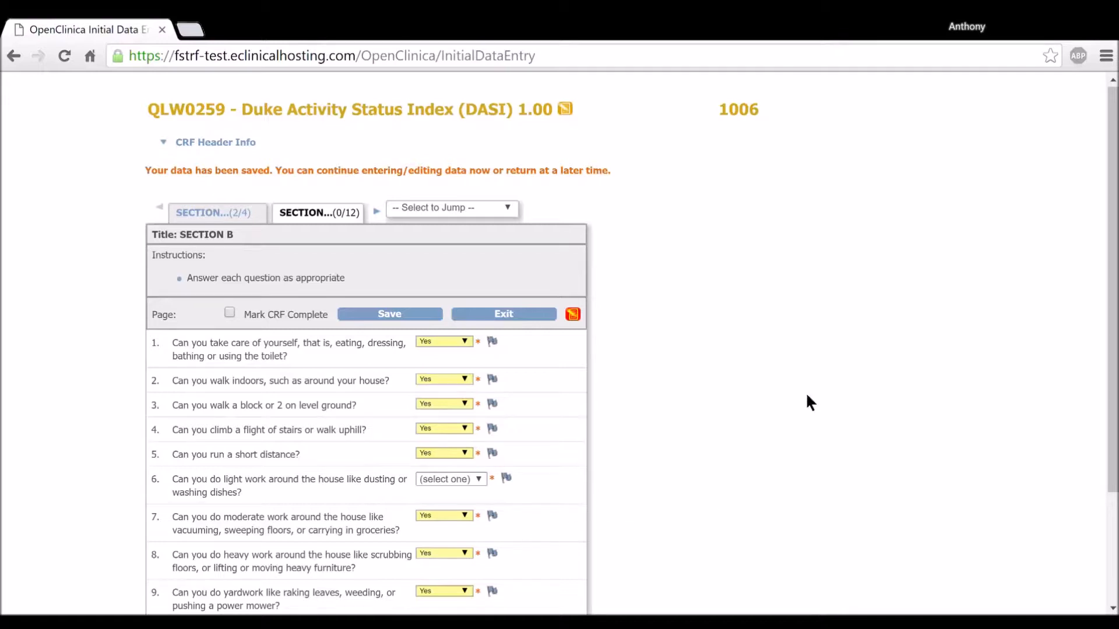
{"action": "scroll", "coordinate": [423, 373], "scroll_direction": "down", "scroll_amount": 3}
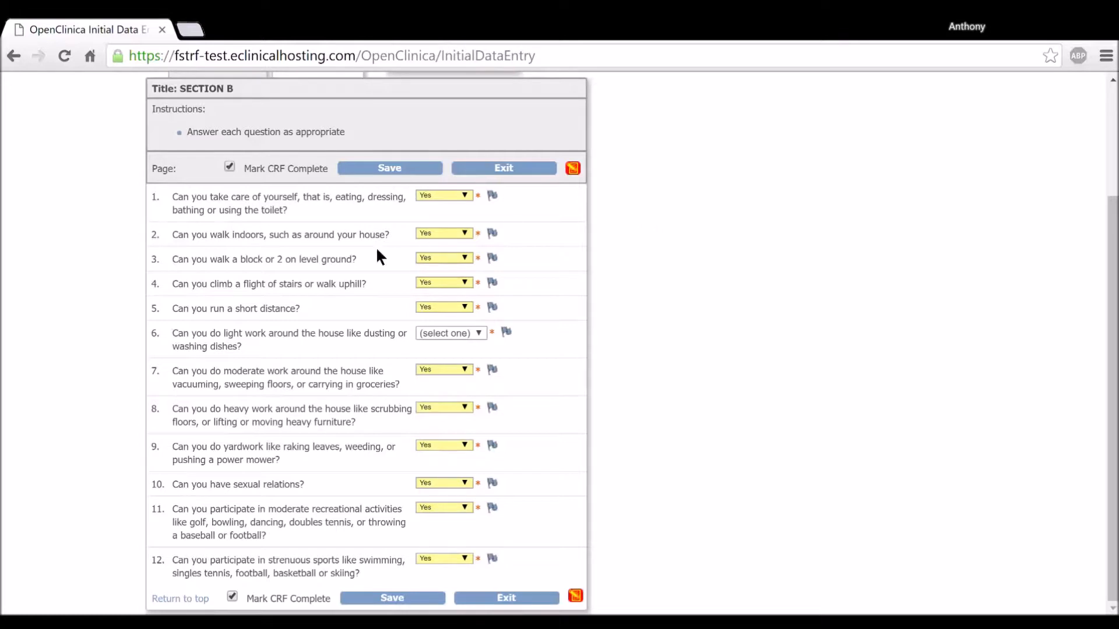
{"action": "left_click", "coordinate": [371, 599]}
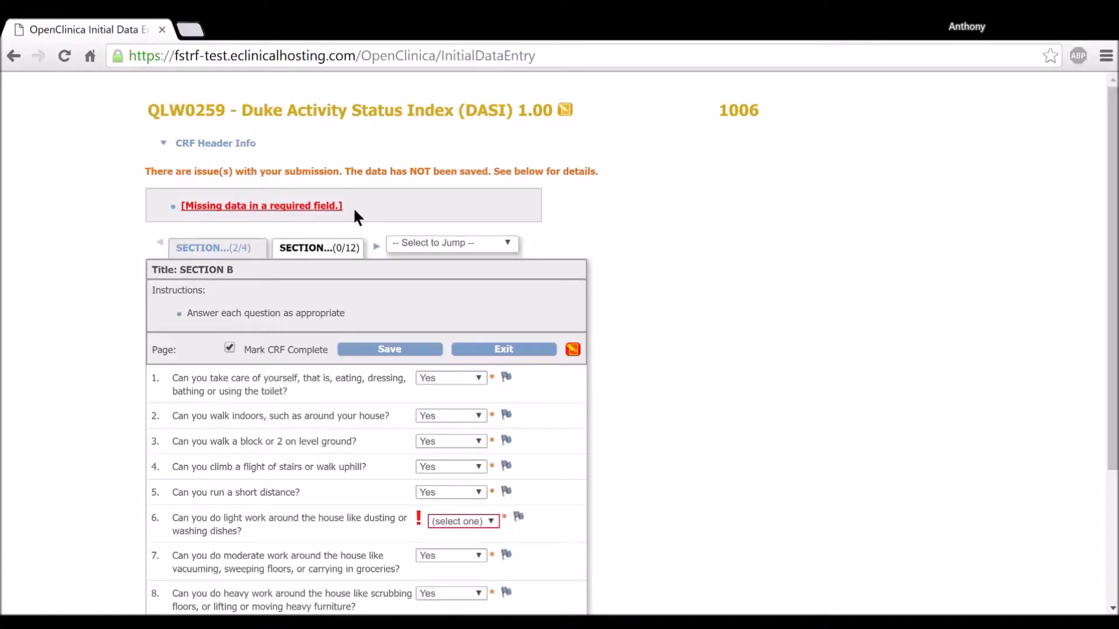
Add a discrepancy note to question 6 about light housework with the description "Subject left question unanswered".
{"action": "scroll", "coordinate": [355, 212], "scroll_direction": "down", "scroll_amount": 3}
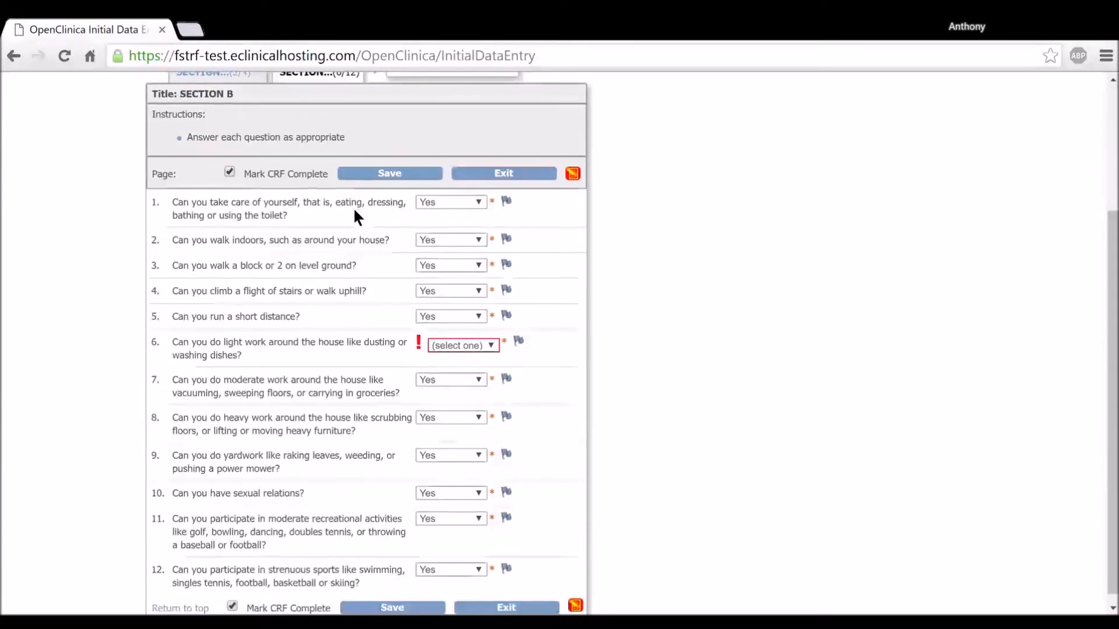
{"action": "scroll", "coordinate": [354, 212], "scroll_direction": "up", "scroll_amount": 3}
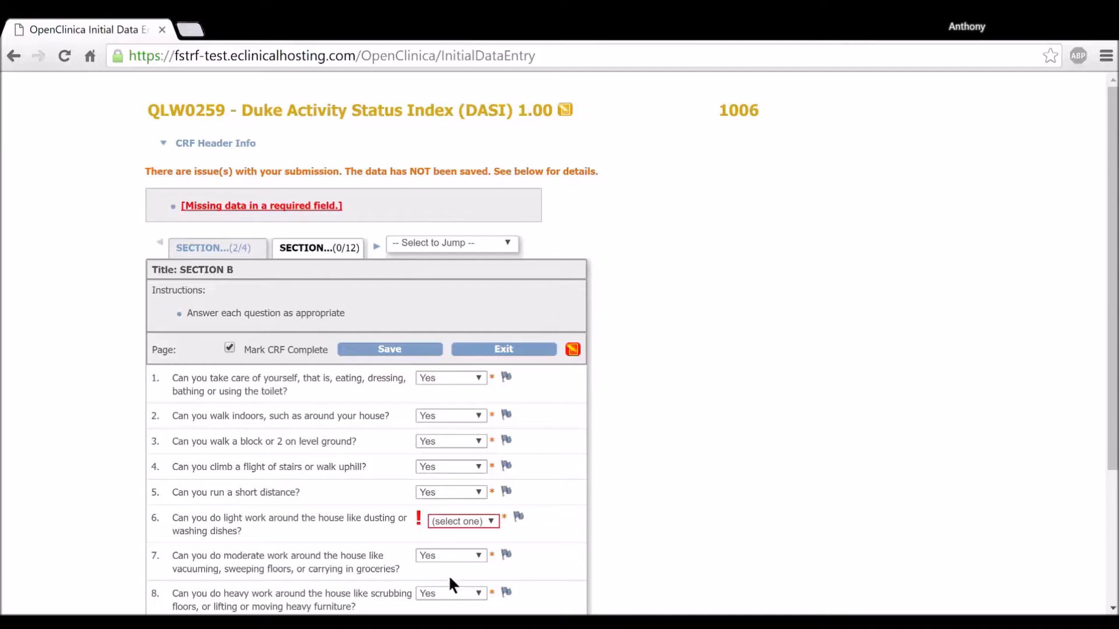
{"action": "scroll", "coordinate": [448, 575], "scroll_direction": "down", "scroll_amount": 3}
{"action": "scroll", "coordinate": [440, 536], "scroll_direction": "up", "scroll_amount": 3}
{"action": "scroll", "coordinate": [369, 203], "scroll_direction": "down", "scroll_amount": 3}
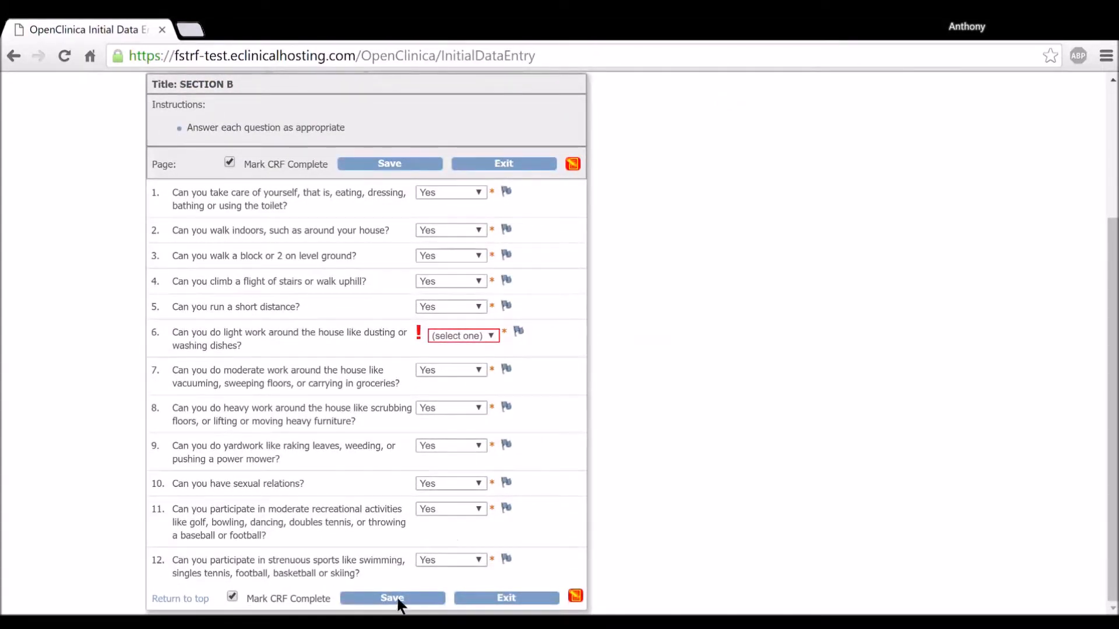
{"action": "left_click", "coordinate": [518, 331]}
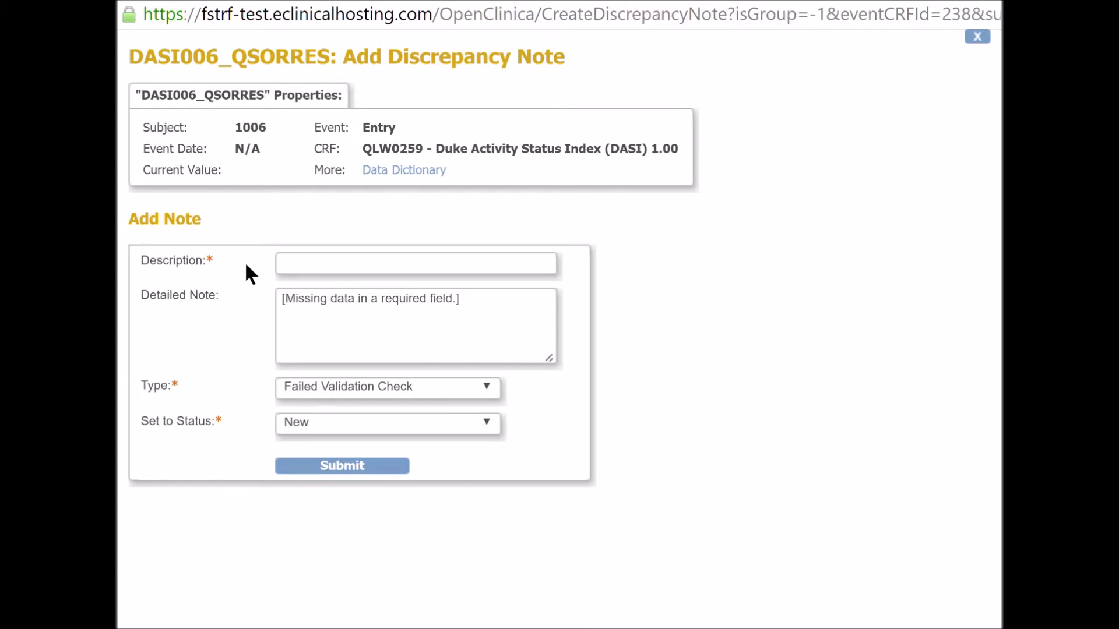
{"action": "left_click", "coordinate": [313, 269]}
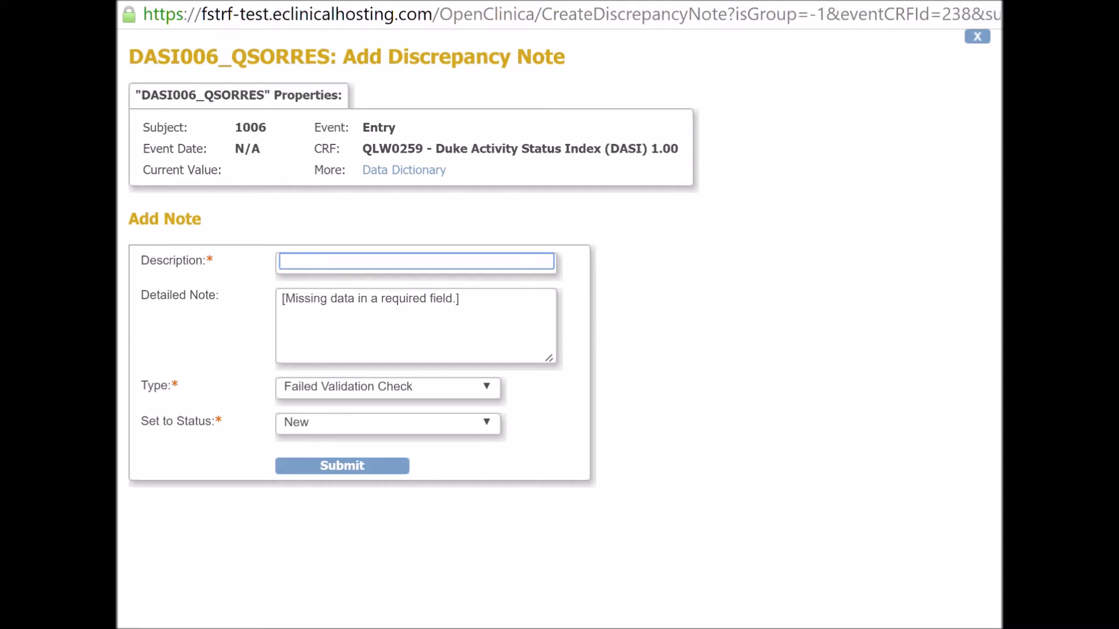
{"action": "type", "text": "Subject left question a"}
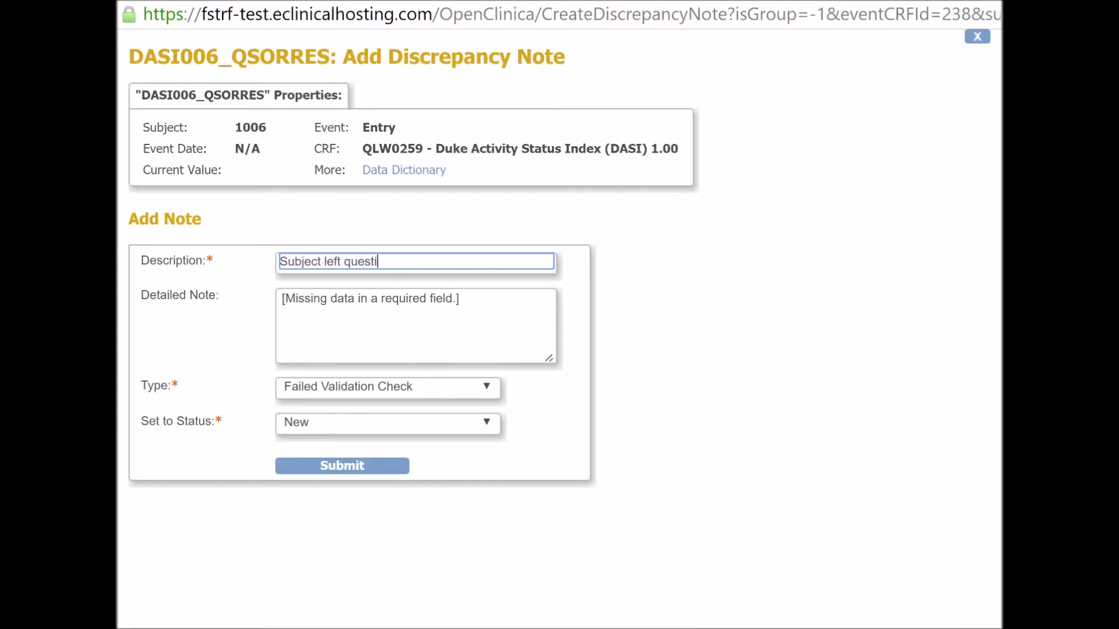
{"action": "key", "text": "BackSpace"}
{"action": "type", "text": "unanswered"}
{"action": "left_click", "coordinate": [219, 322]}
{"action": "left_click", "coordinate": [429, 342]}
{"action": "left_click_drag", "start_coordinate": [519, 312], "coordinate": [252, 301]}
{"action": "left_click", "coordinate": [382, 328]}
{"action": "left_click_drag", "start_coordinate": [505, 312], "coordinate": [247, 289]}
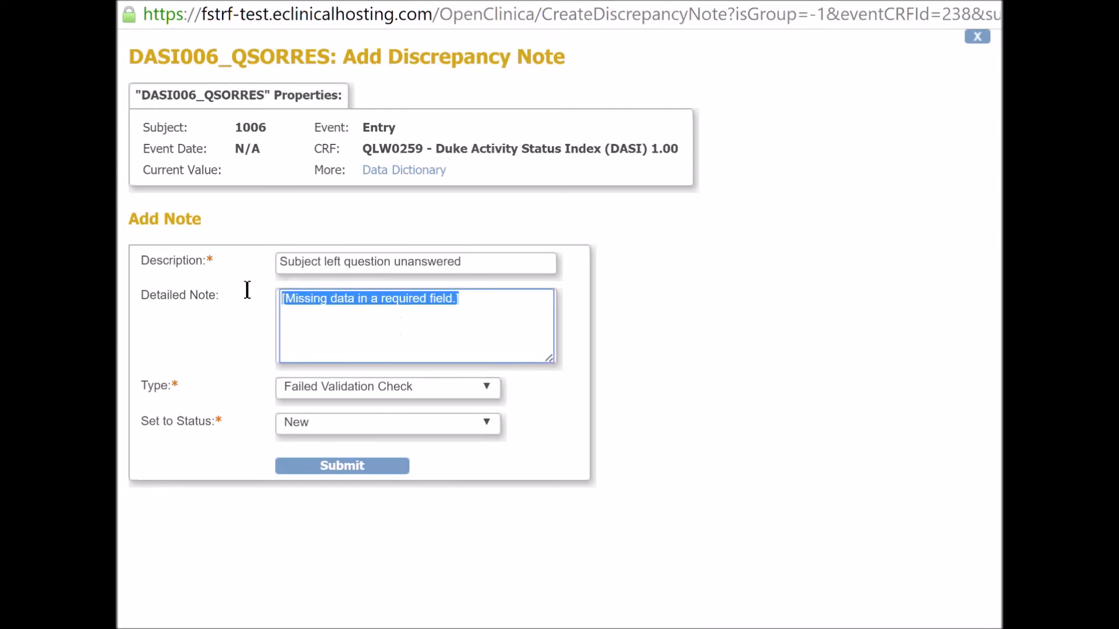
{"action": "left_click", "coordinate": [373, 346]}
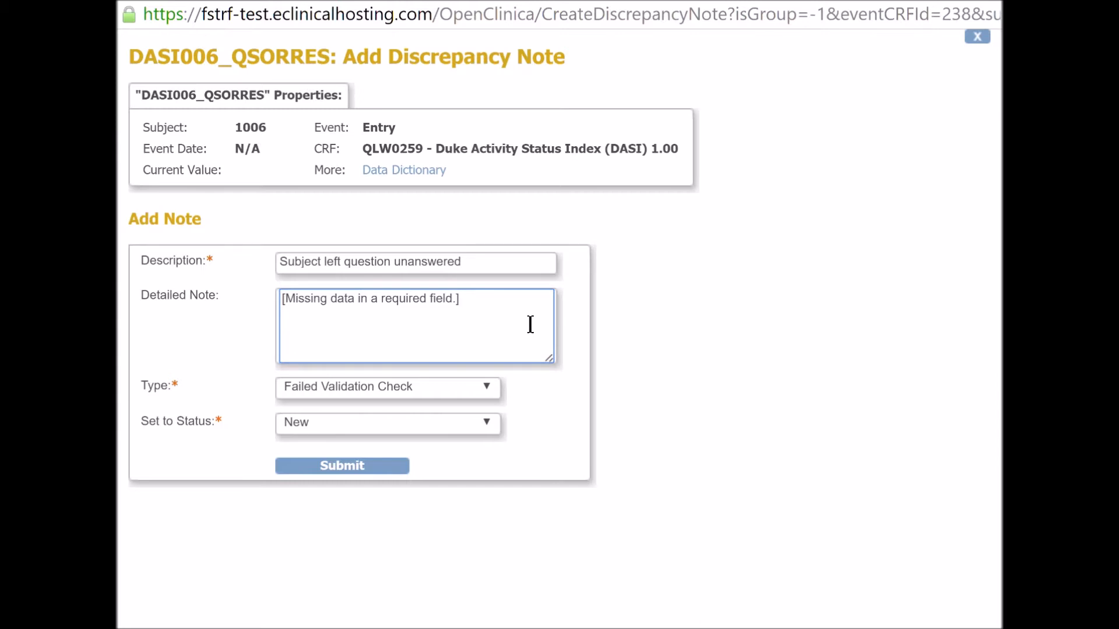
{"action": "left_click_drag", "start_coordinate": [481, 301], "coordinate": [232, 309]}
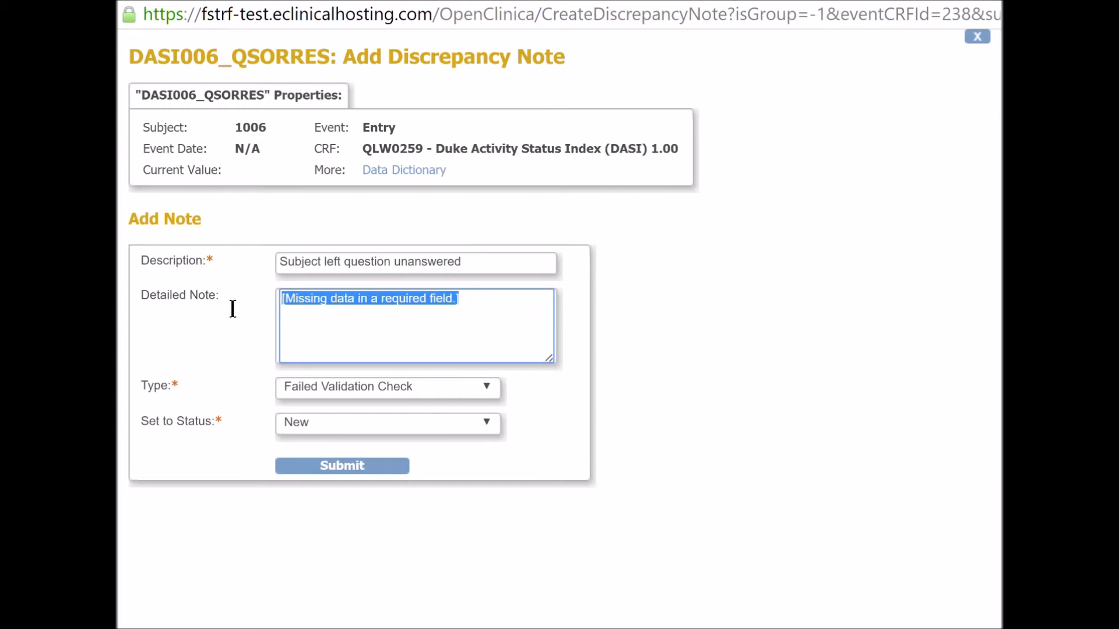
{"action": "left_click", "coordinate": [417, 361]}
{"action": "left_click", "coordinate": [219, 343]}
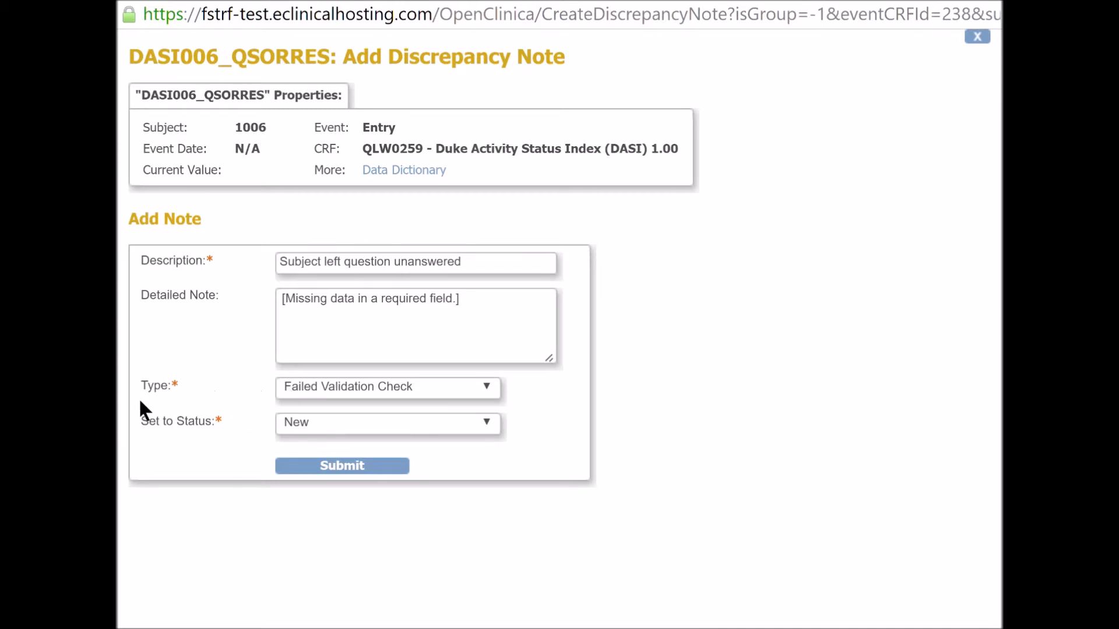
Set the discrepancy note's type to Annotation.
{"action": "left_click_drag", "start_coordinate": [189, 393], "coordinate": [159, 393]}
{"action": "left_click", "coordinate": [236, 392]}
{"action": "left_click", "coordinate": [341, 395]}
{"action": "left_click", "coordinate": [343, 417]}
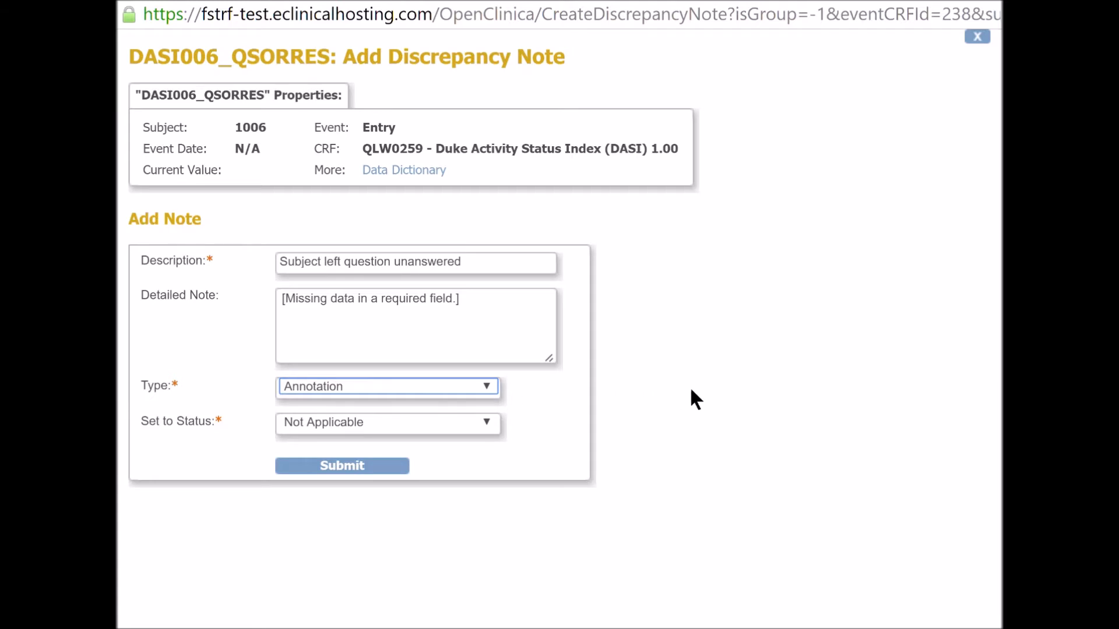
{"action": "left_click_drag", "start_coordinate": [229, 422], "coordinate": [215, 426]}
{"action": "left_click", "coordinate": [251, 424]}
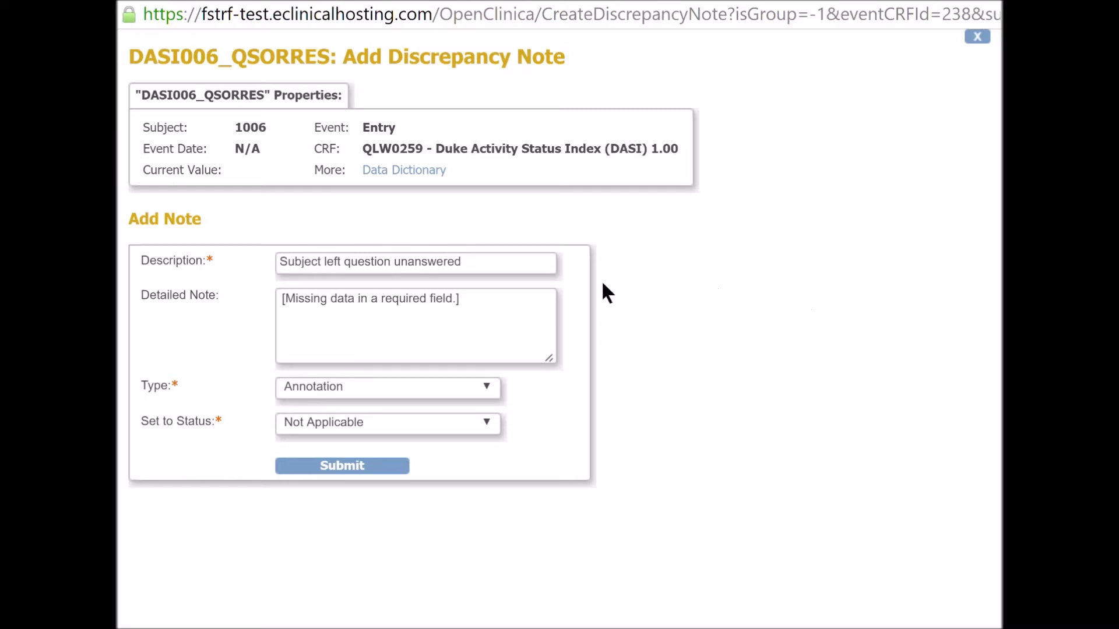
Submit the discrepancy note, close its window and save the completed CRF.
{"action": "left_click", "coordinate": [319, 470]}
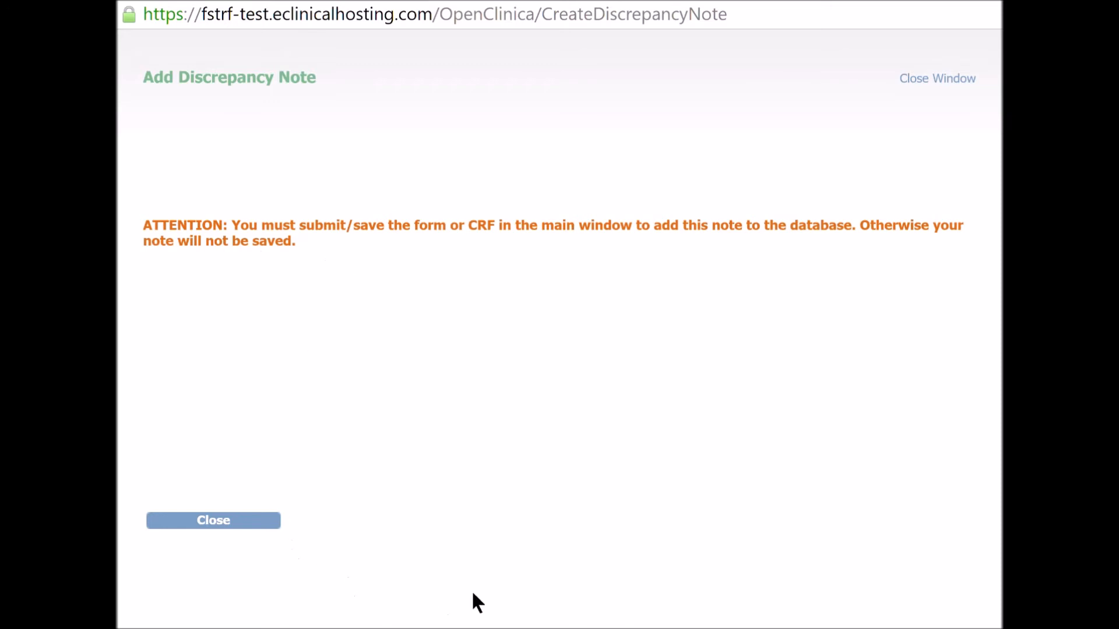
{"action": "left_click", "coordinate": [248, 526]}
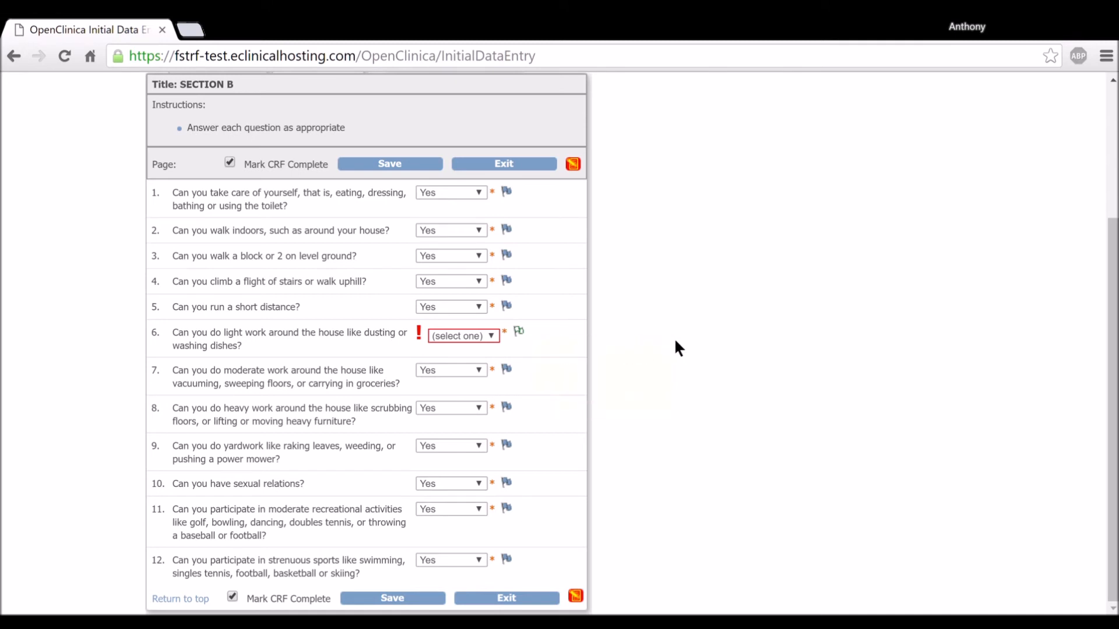
{"action": "left_click", "coordinate": [373, 600]}
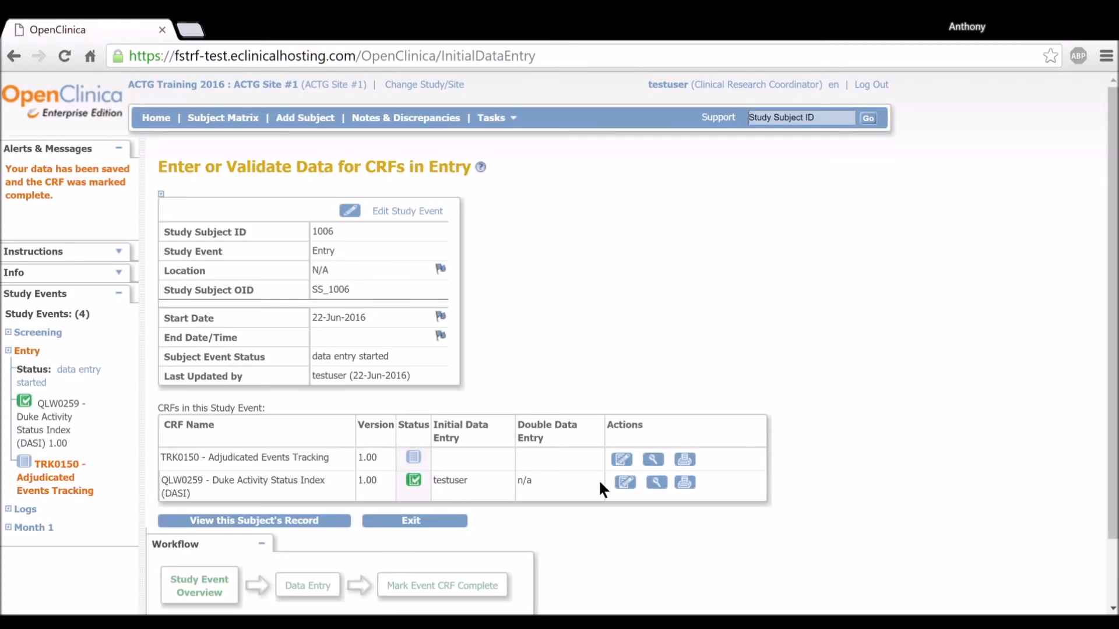
View the saved QLW0259 DASI form and examine question 6 and its note flag in Section B.
{"action": "left_click", "coordinate": [662, 481]}
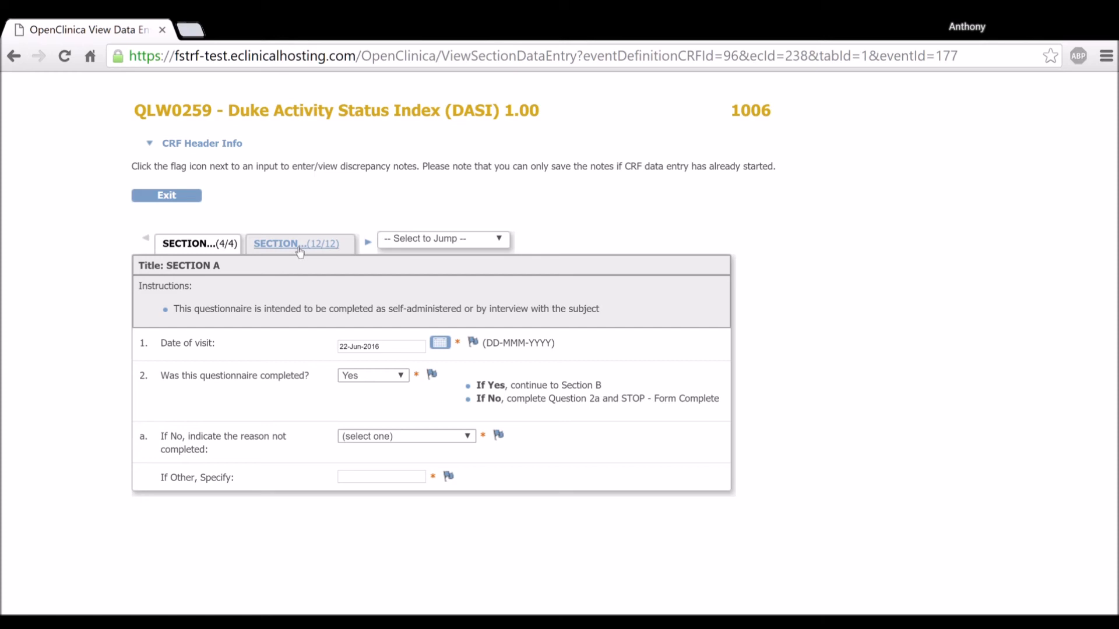
{"action": "left_click", "coordinate": [312, 240]}
{"action": "scroll", "coordinate": [494, 390], "scroll_direction": "down", "scroll_amount": 3}
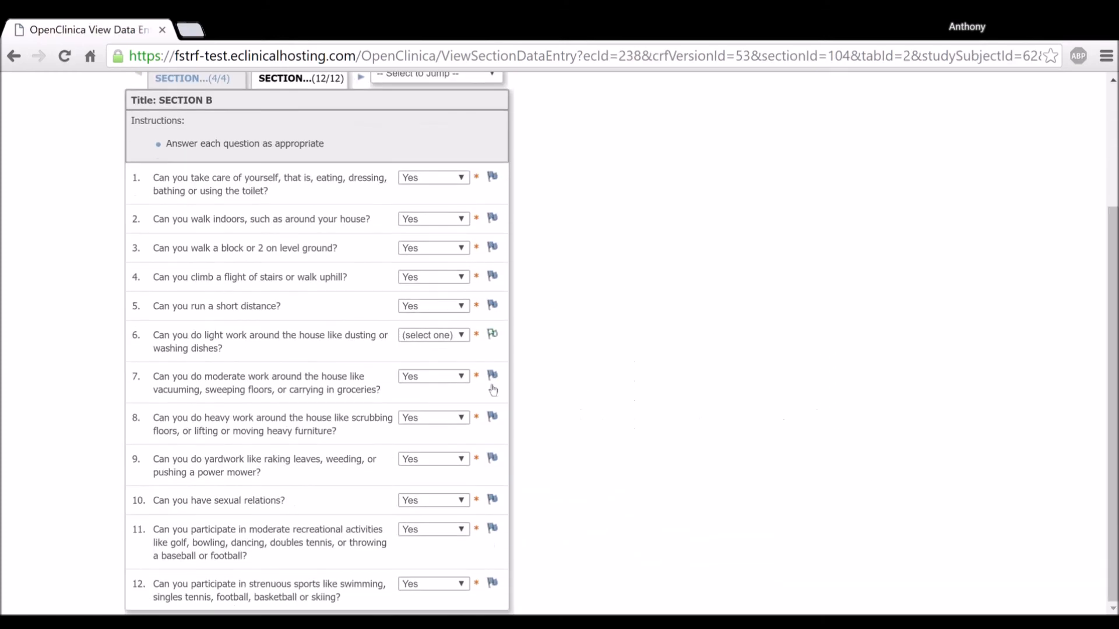